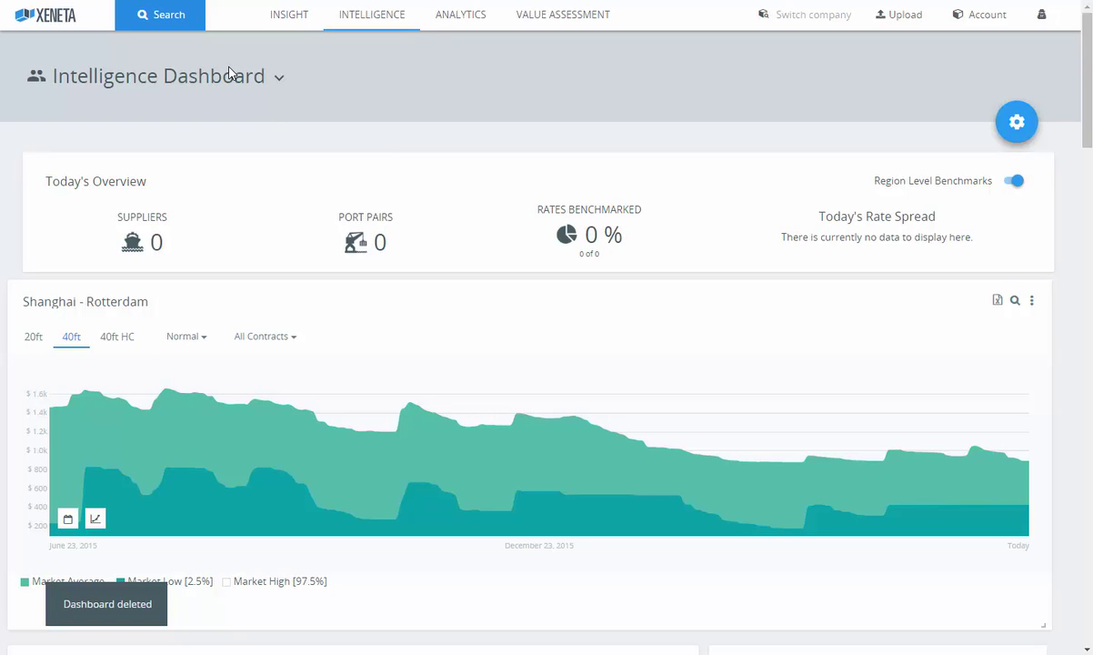
Create a new dashboard named after the user, leaving Company dashboard unchecked so it stays private.
click(275, 80)
click(118, 179)
text(K)
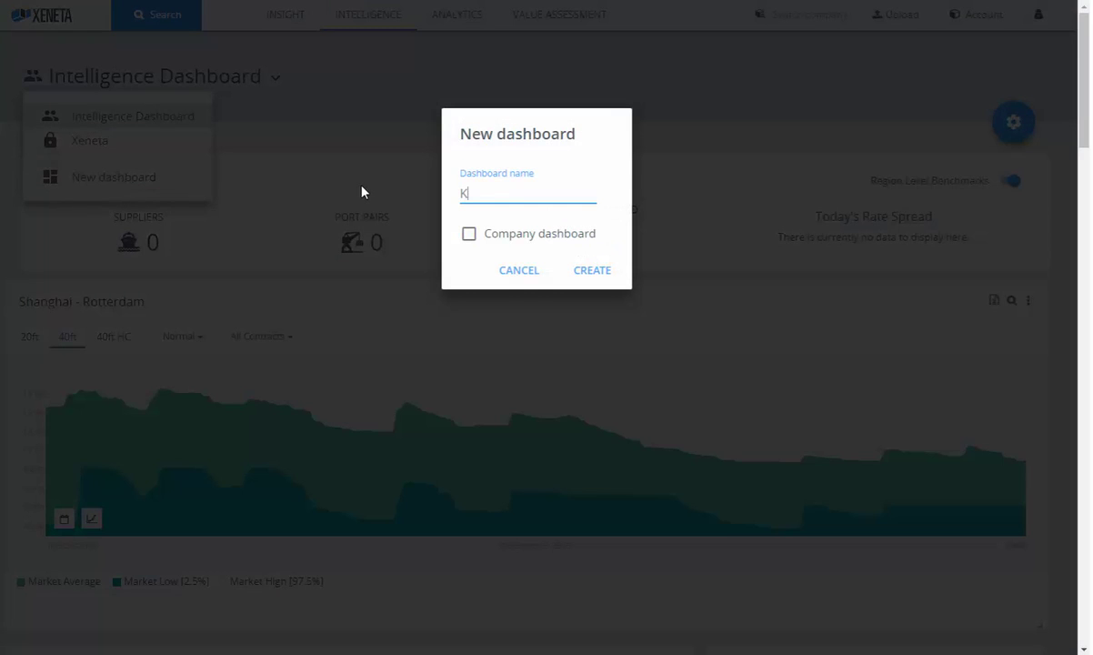
text(athy's dashboard)
key(BackSpace)
key(BackSpace)
key(BackSpace)
key(BackSpace)
text(oard)
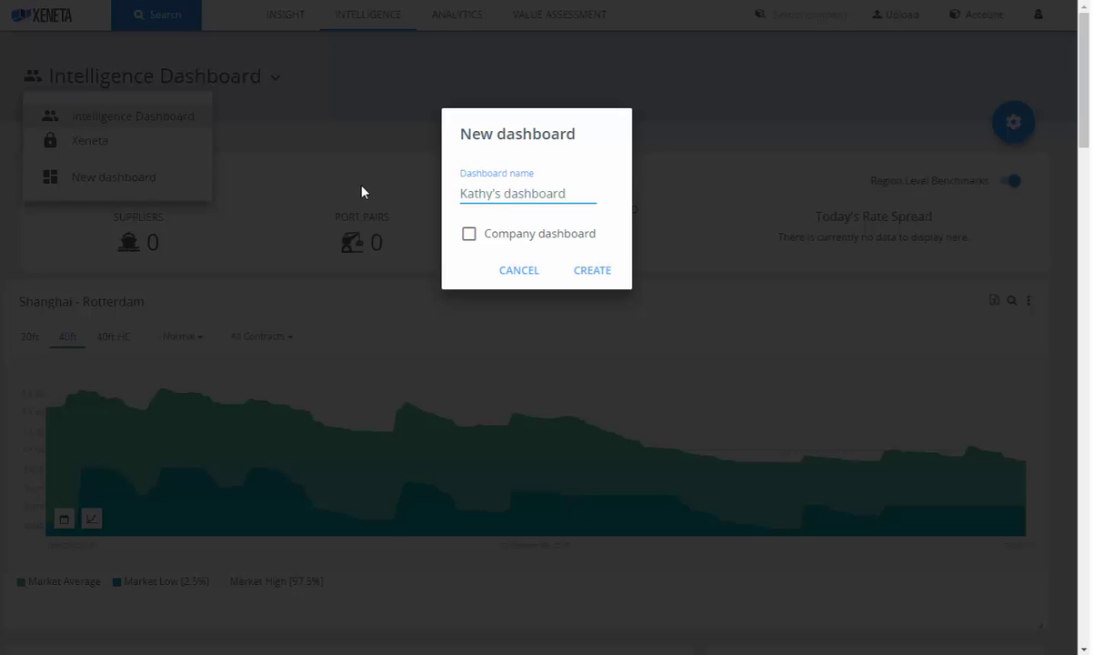
click(470, 241)
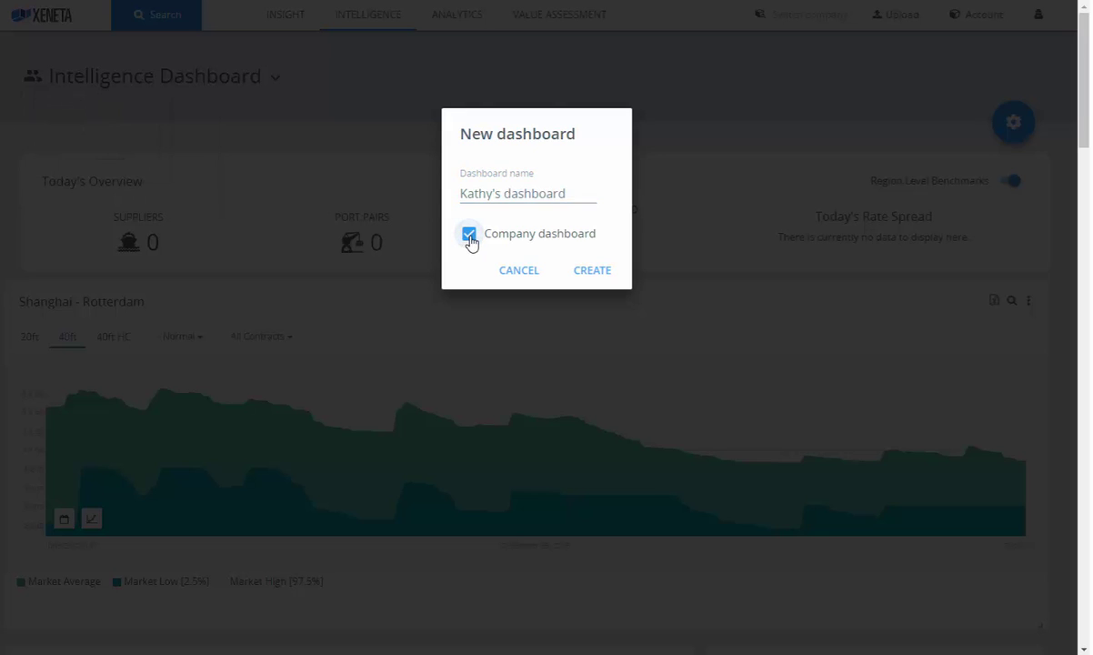
click(470, 241)
click(591, 277)
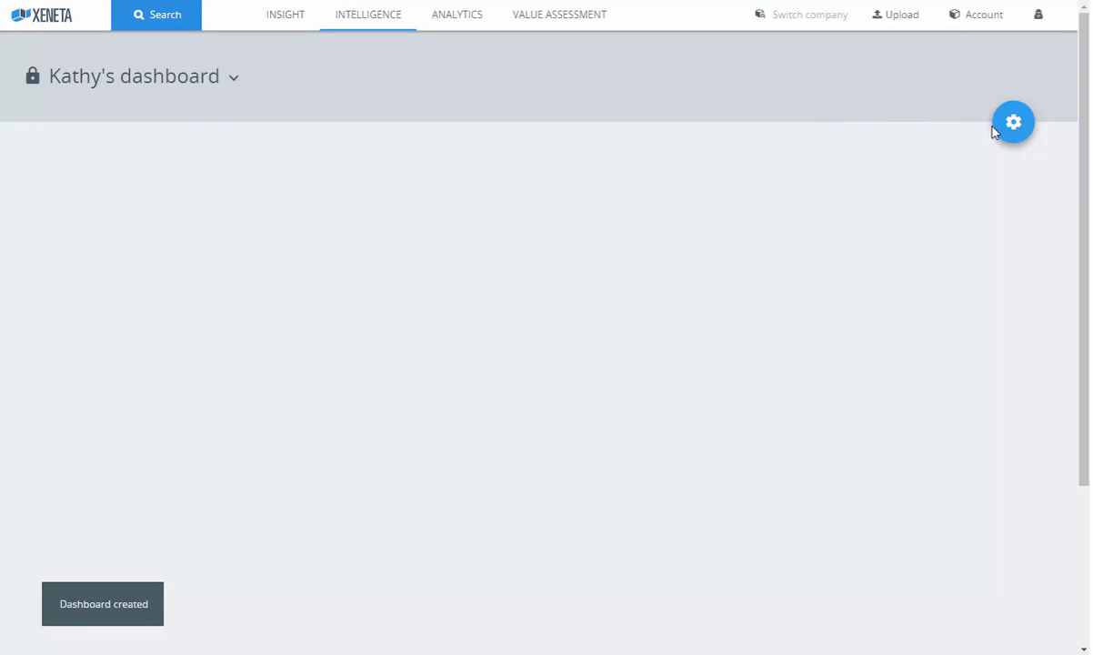
Add a new widget with Shanghai as the origin port and Rotterdam as the destination port.
click(1014, 134)
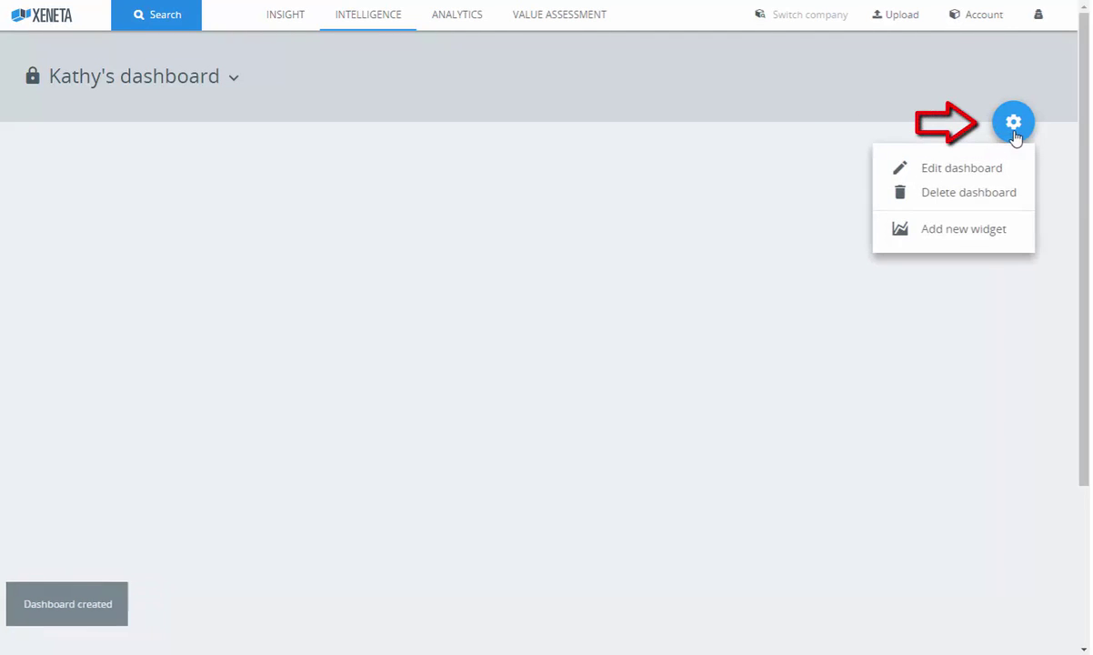
click(949, 231)
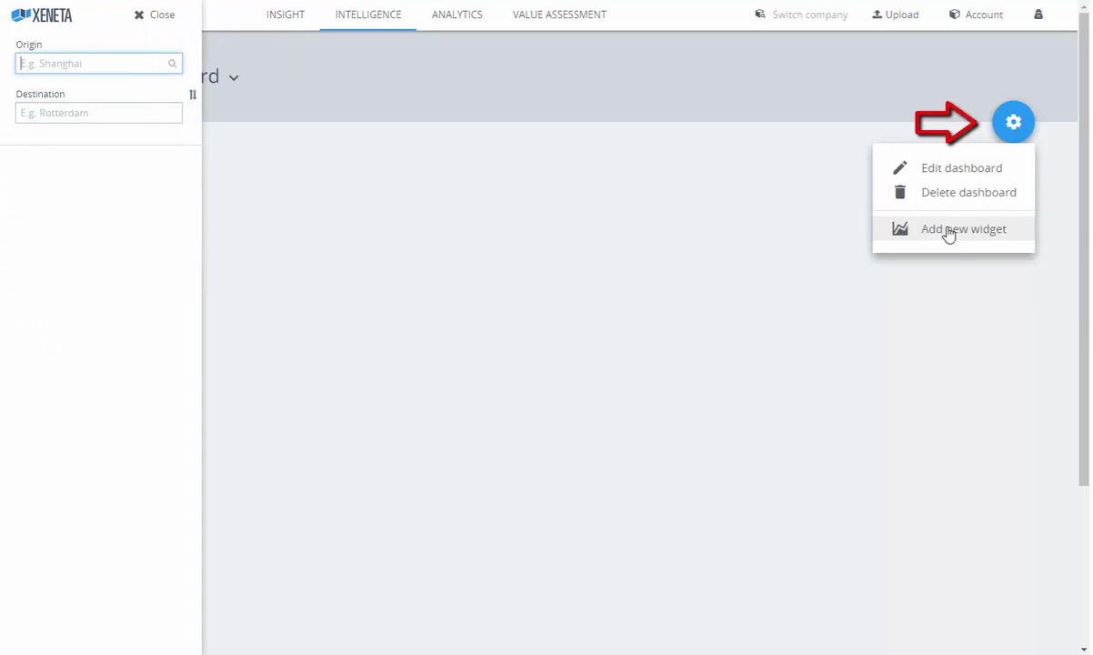
click(56, 61)
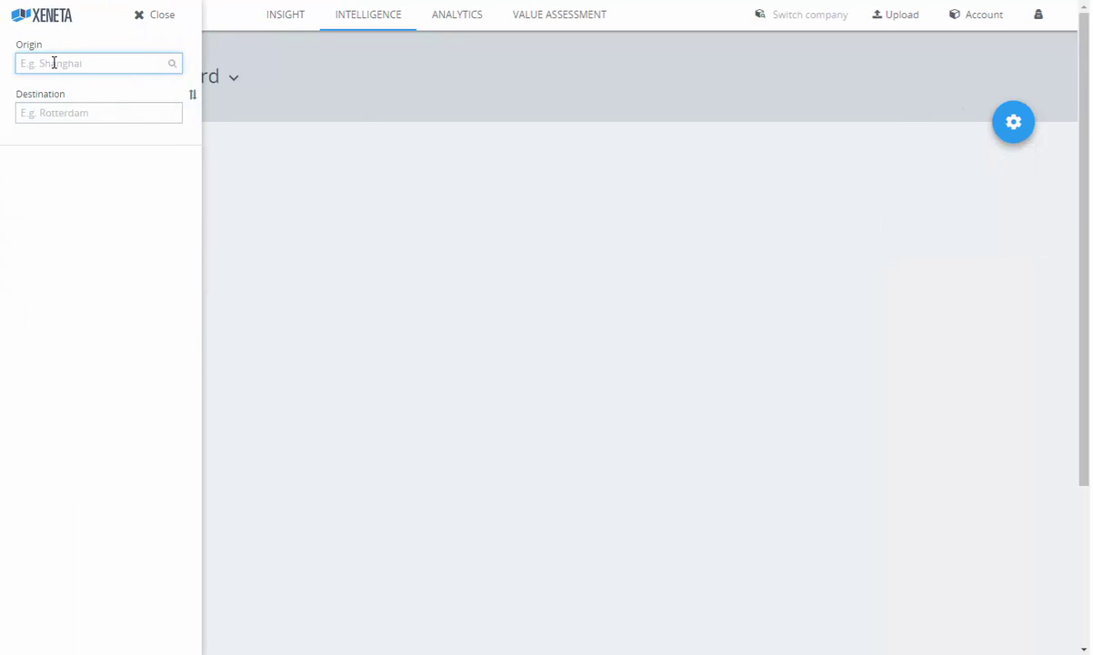
text(shanghai)
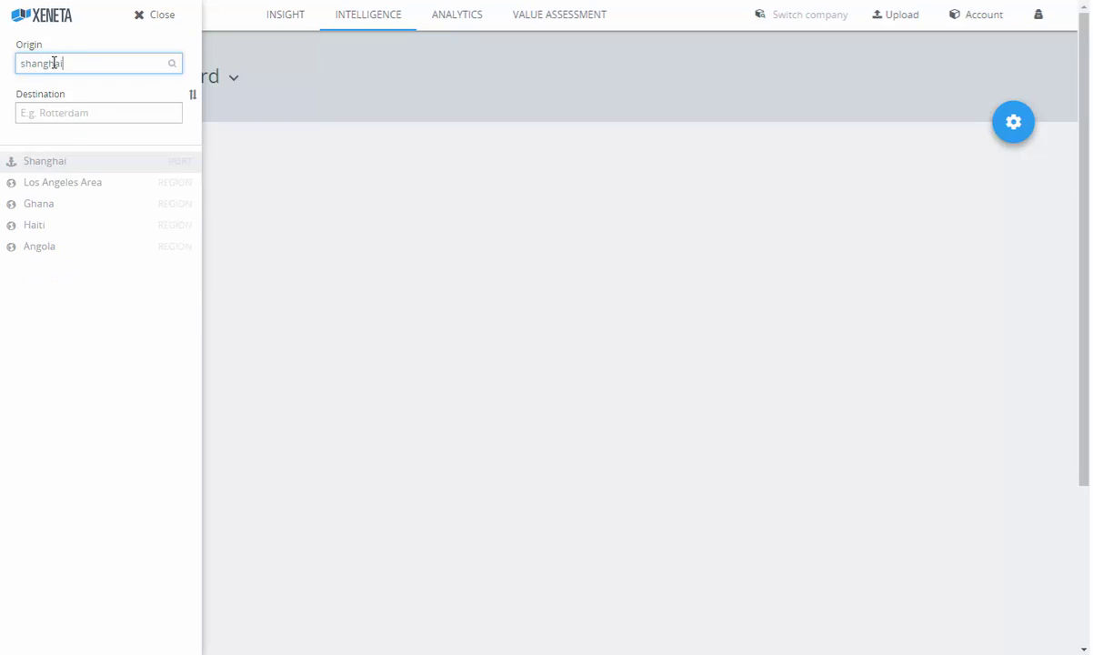
key(Return)
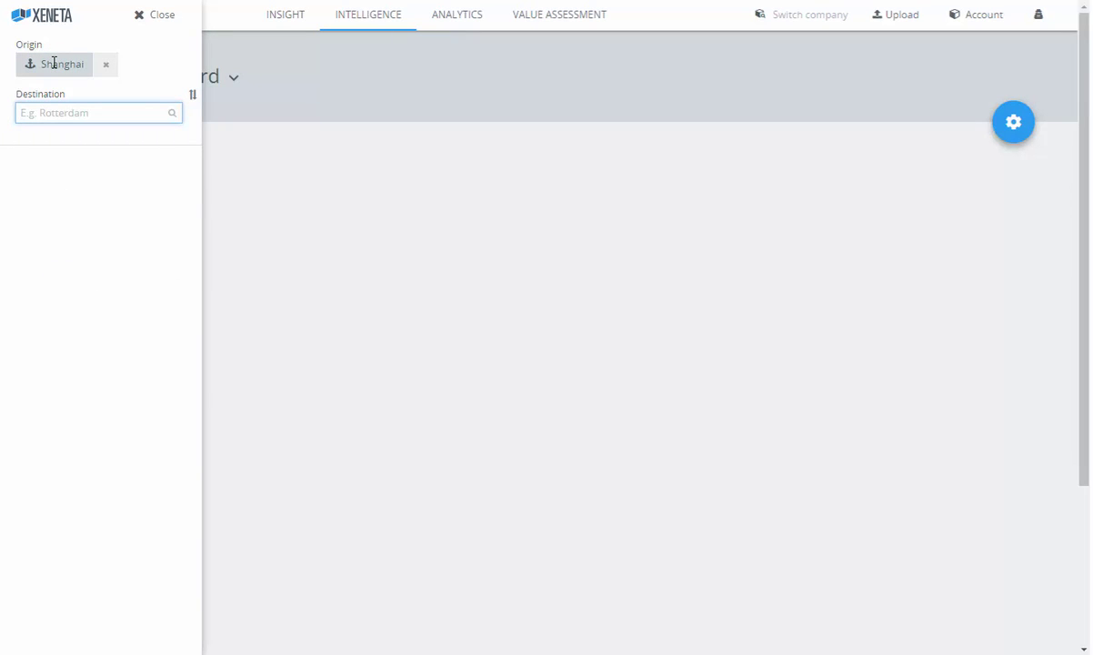
text(rotter)
key(BackSpace)
key(BackSpace)
key(BackSpace)
key(BackSpace)
text(tter)
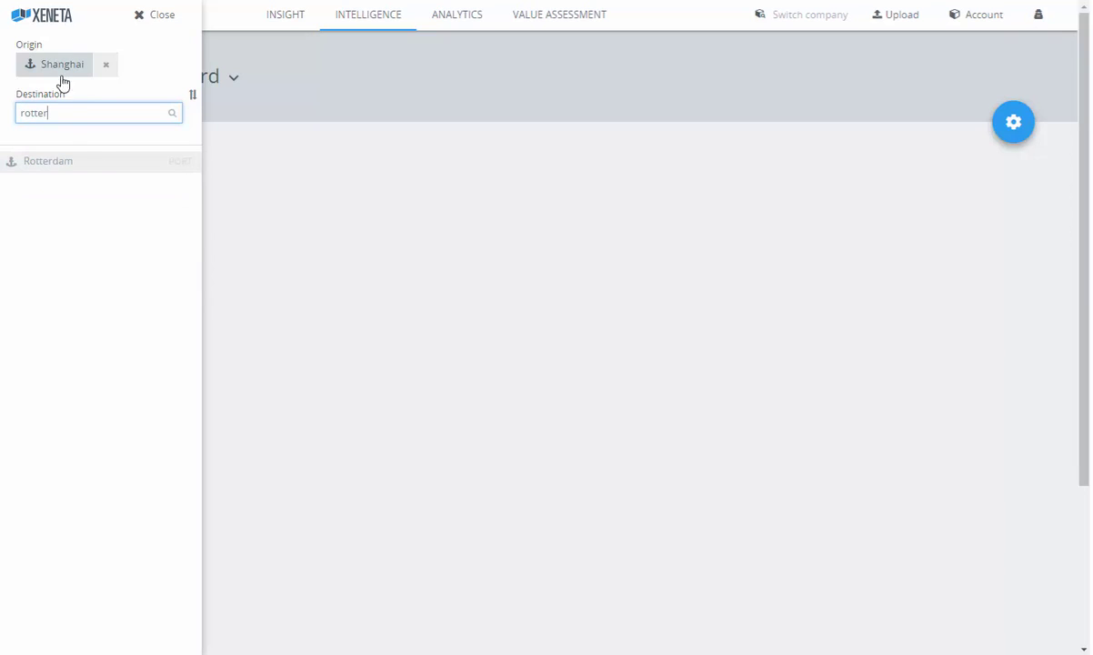
click(55, 169)
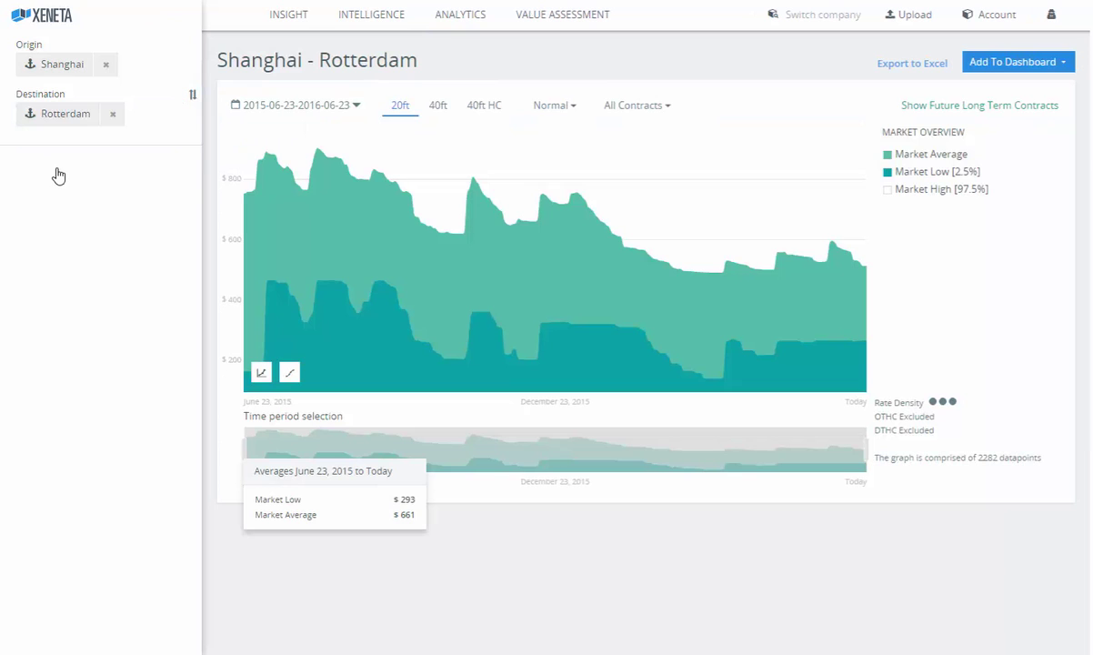
Switch the chart to 40ft containers, Normal Comparison, and Short Term Contracts (<1 Month).
click(356, 107)
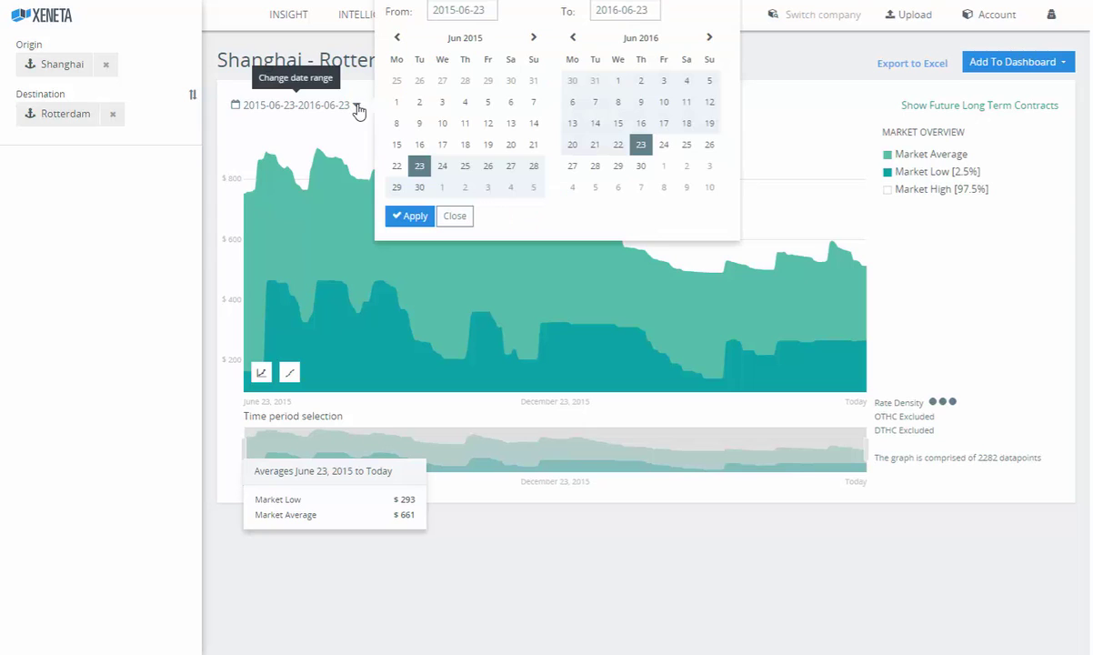
click(357, 108)
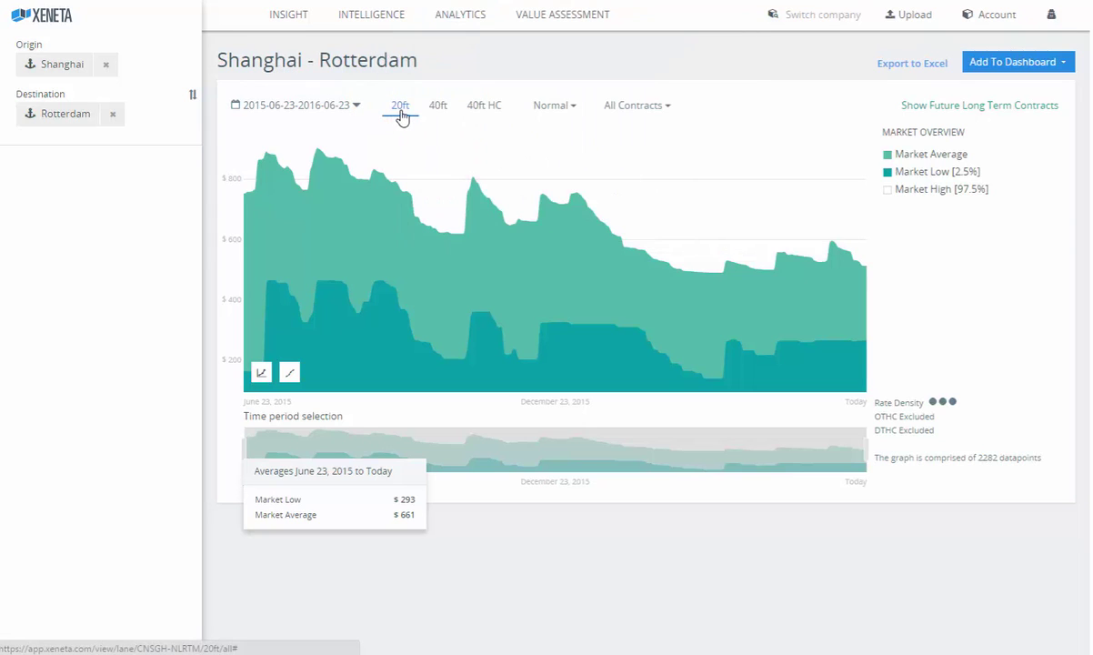
click(437, 107)
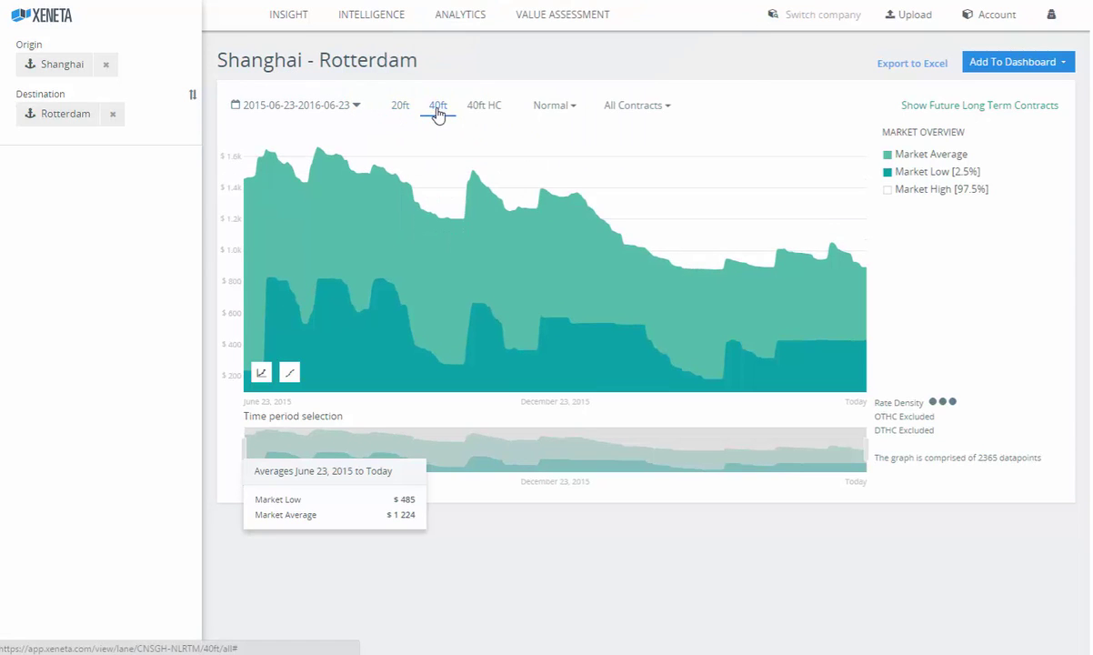
click(570, 107)
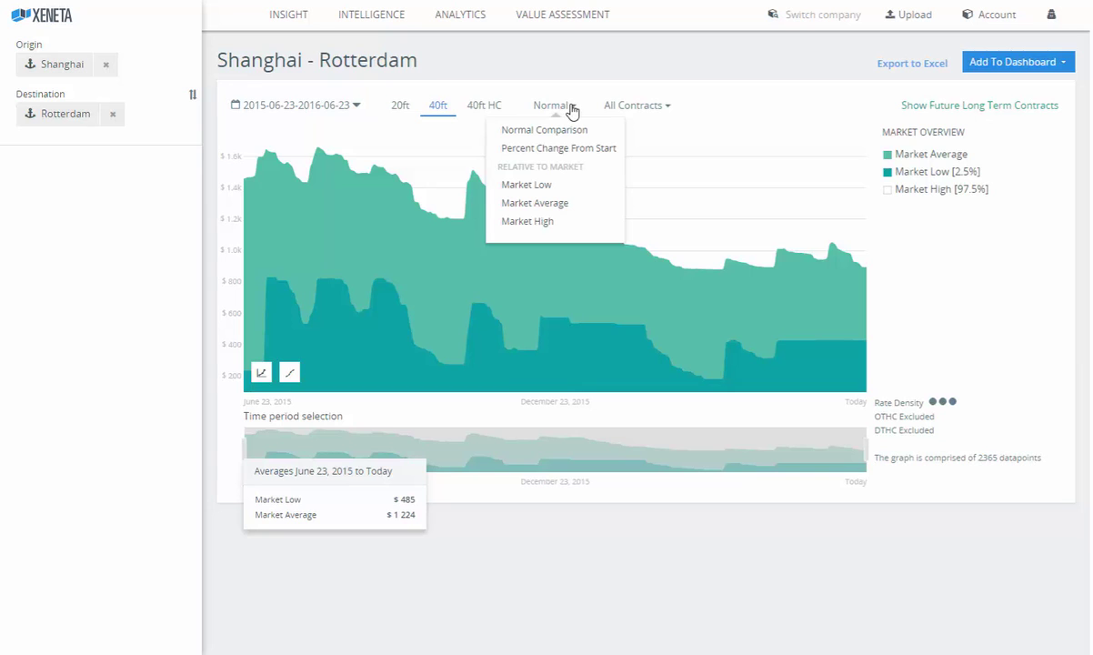
click(563, 132)
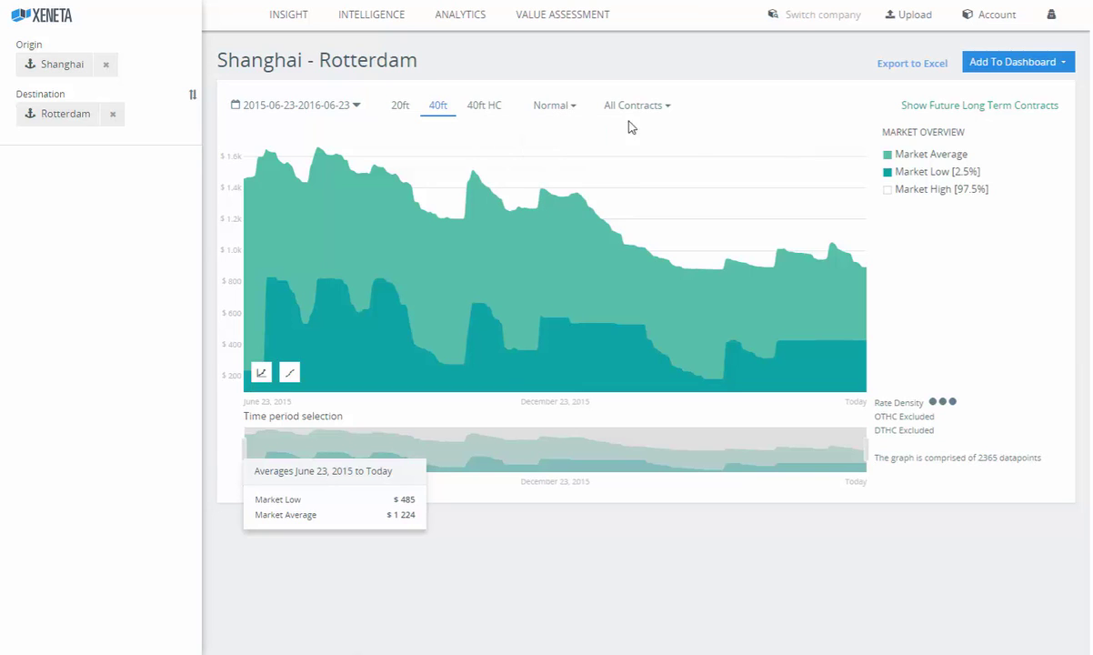
click(664, 111)
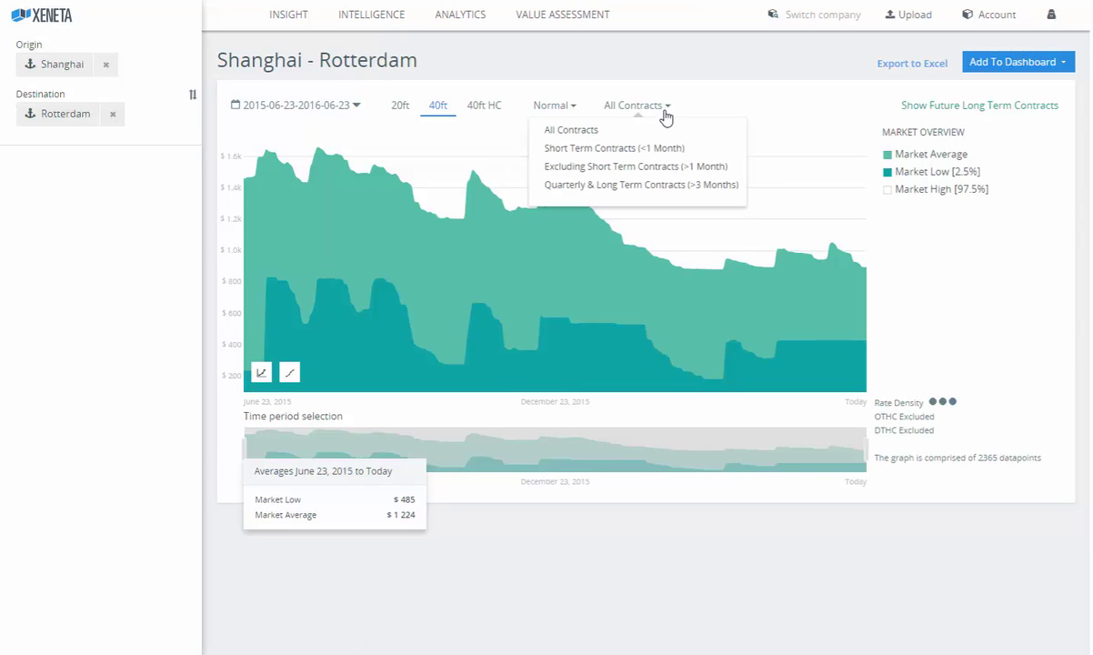
click(615, 149)
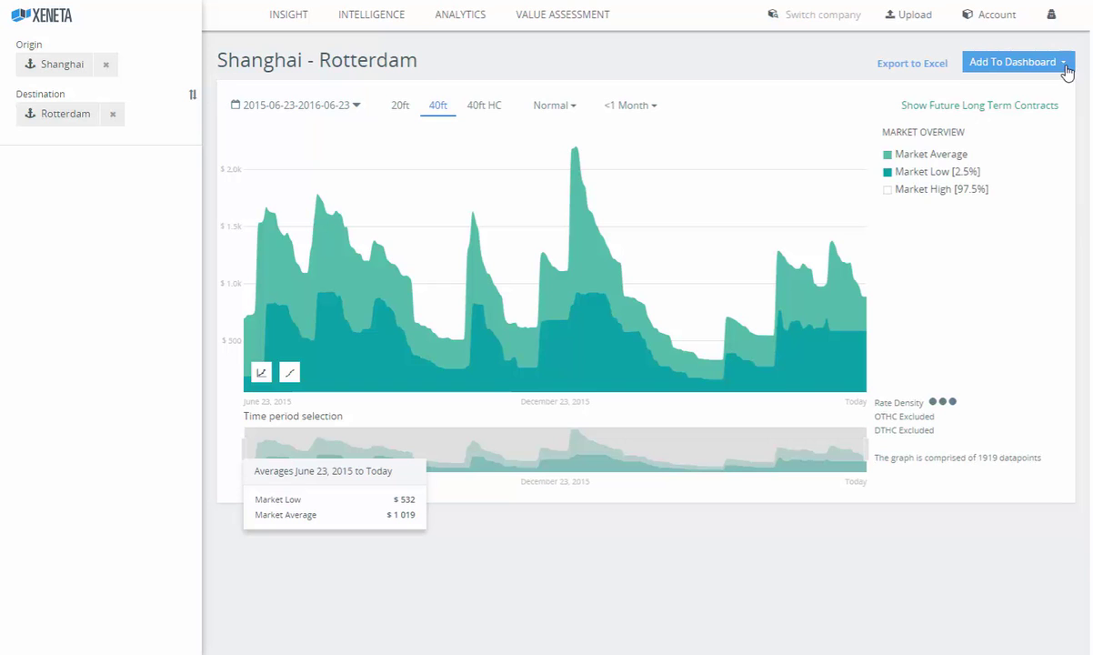
Add the filtered Shanghai–Rotterdam chart to the new private dashboard and start another widget.
click(1064, 69)
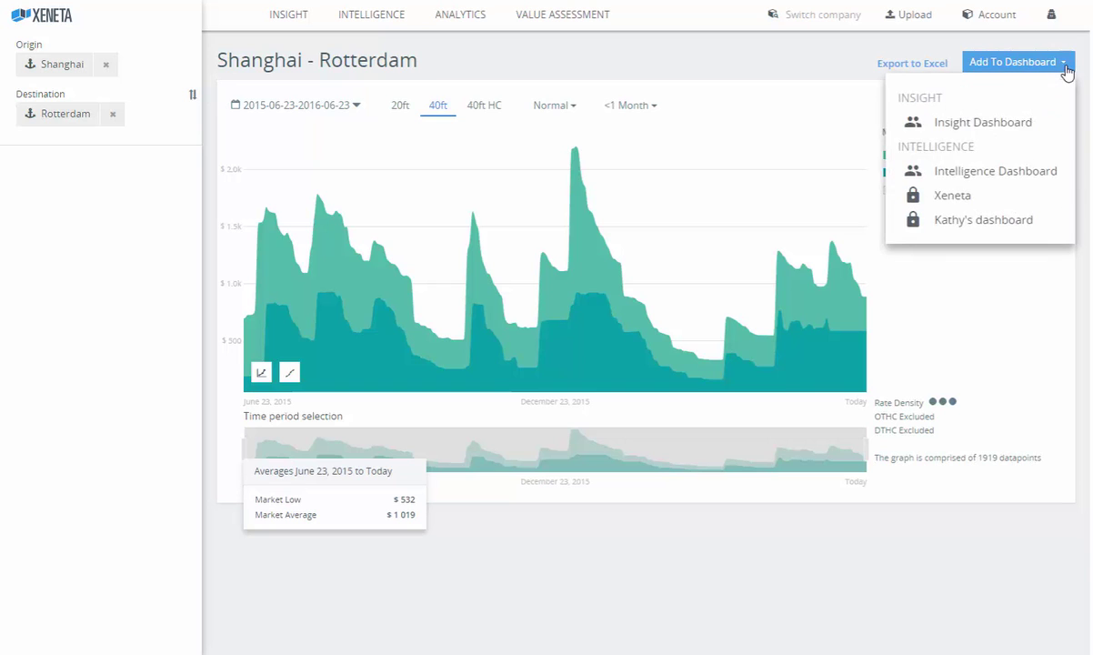
click(968, 223)
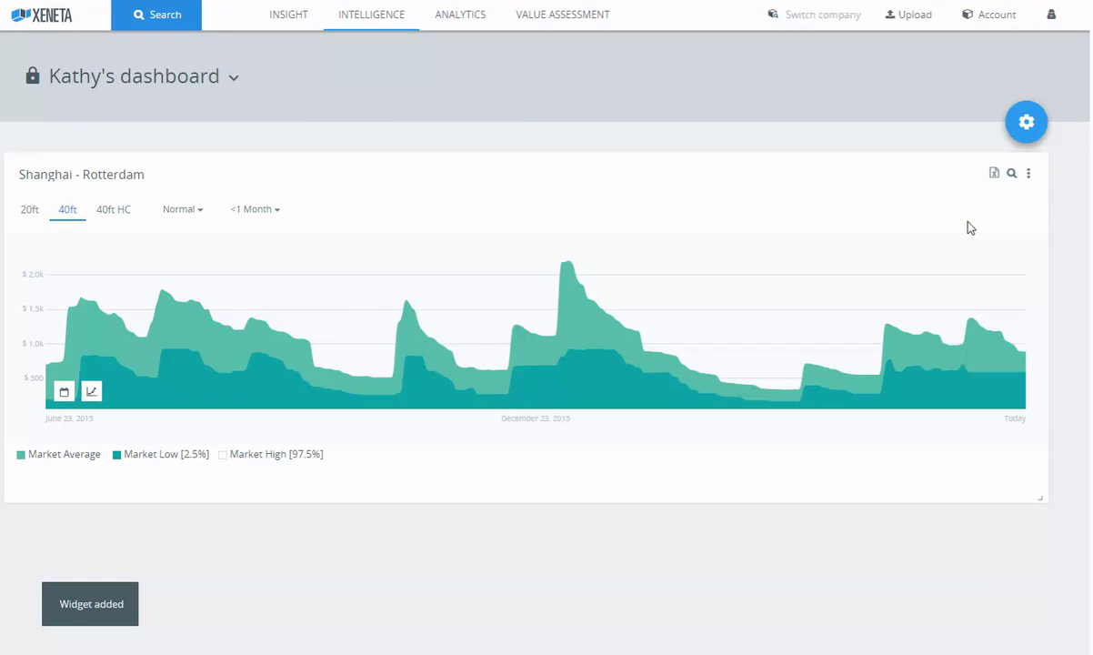
click(1024, 124)
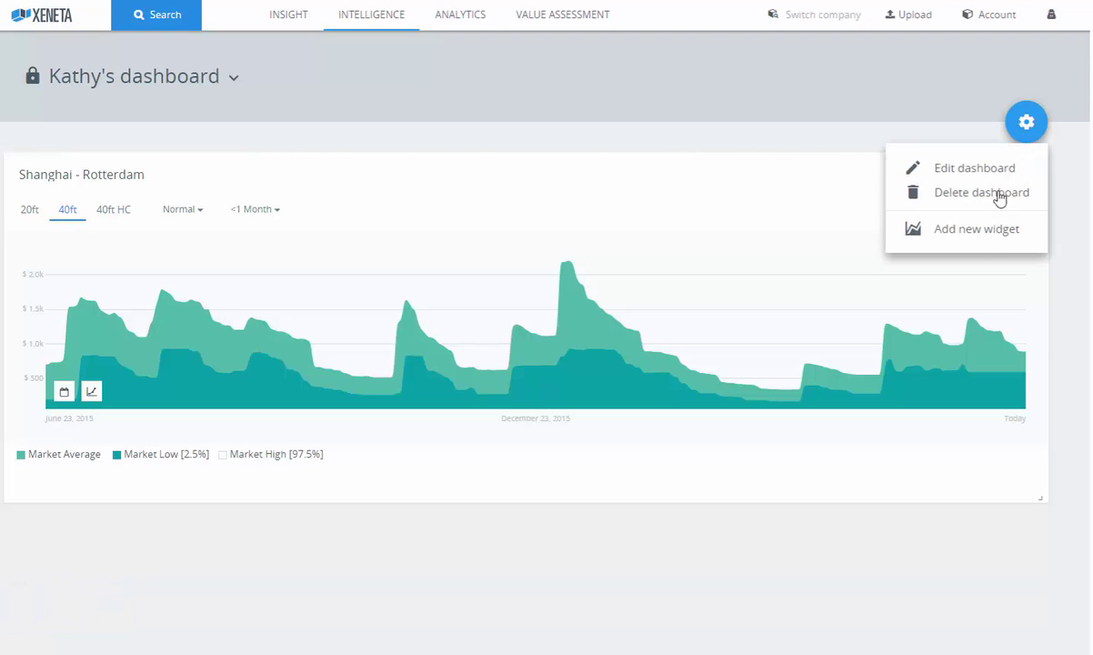
click(981, 239)
Set the widget's lane from North America West Coast to Far East Main.
text(north am)
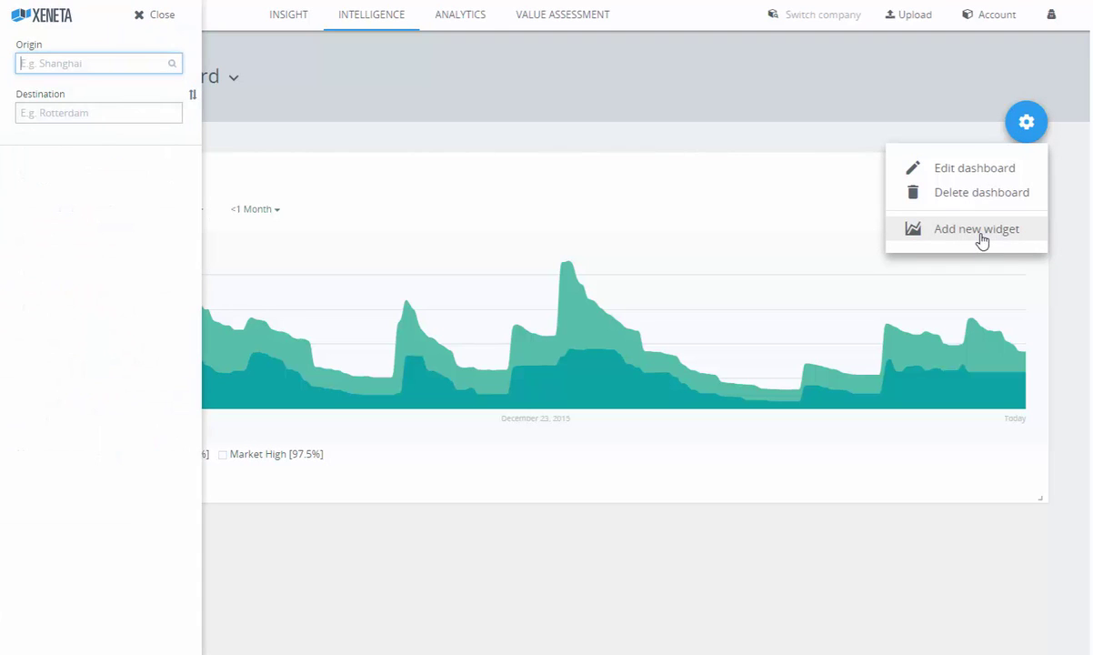
text(erica we)
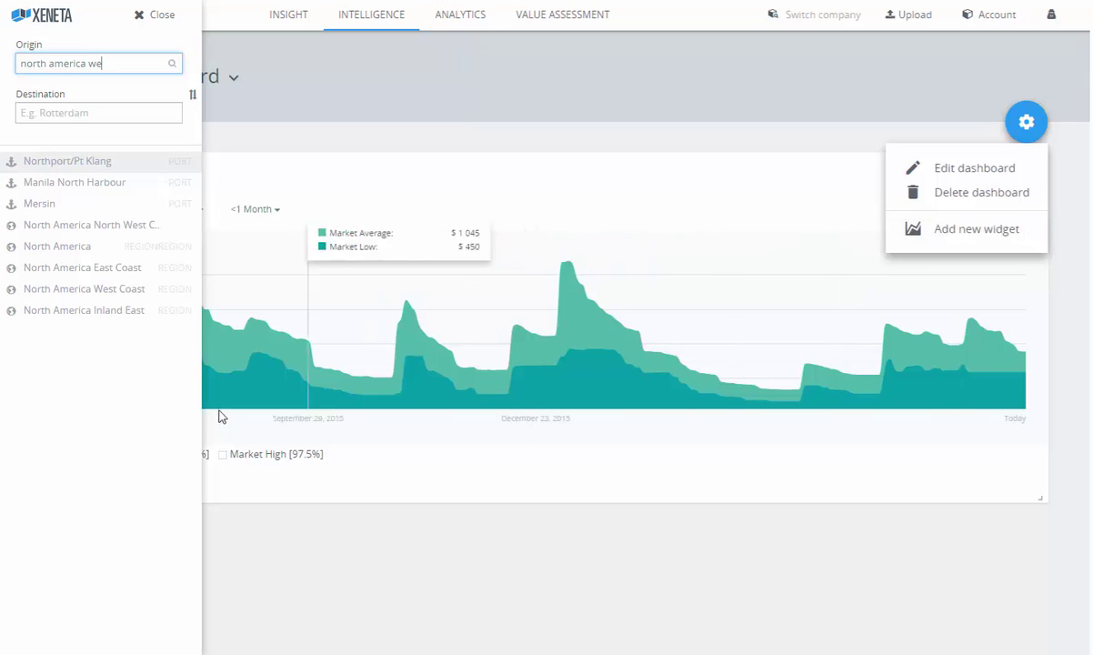
click(61, 288)
text(fa)
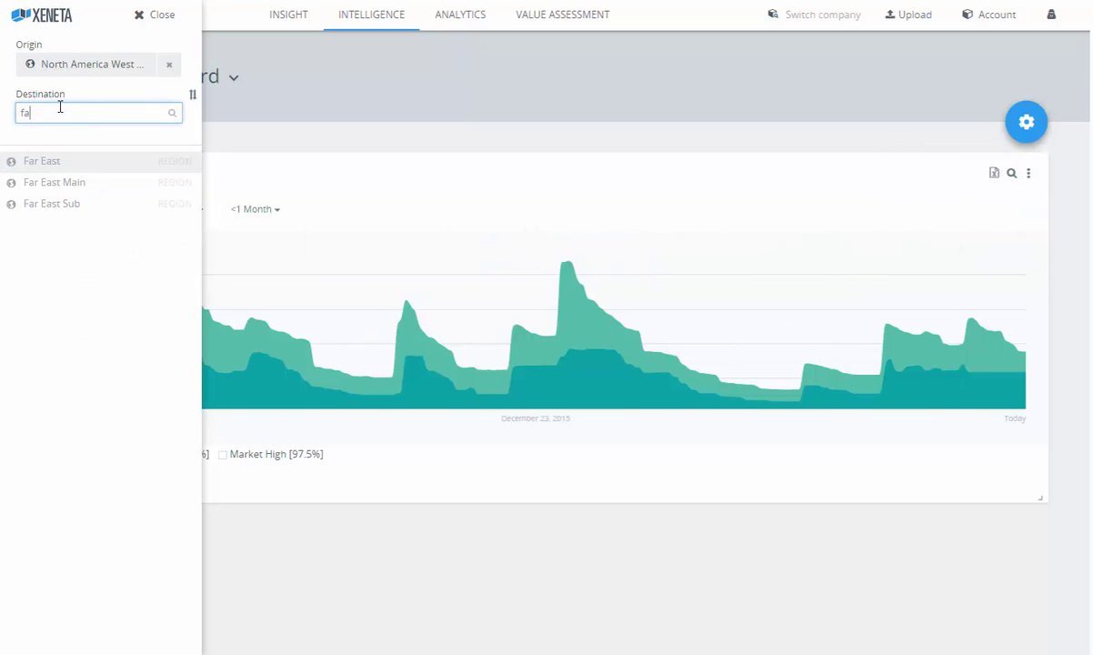
text(r east)
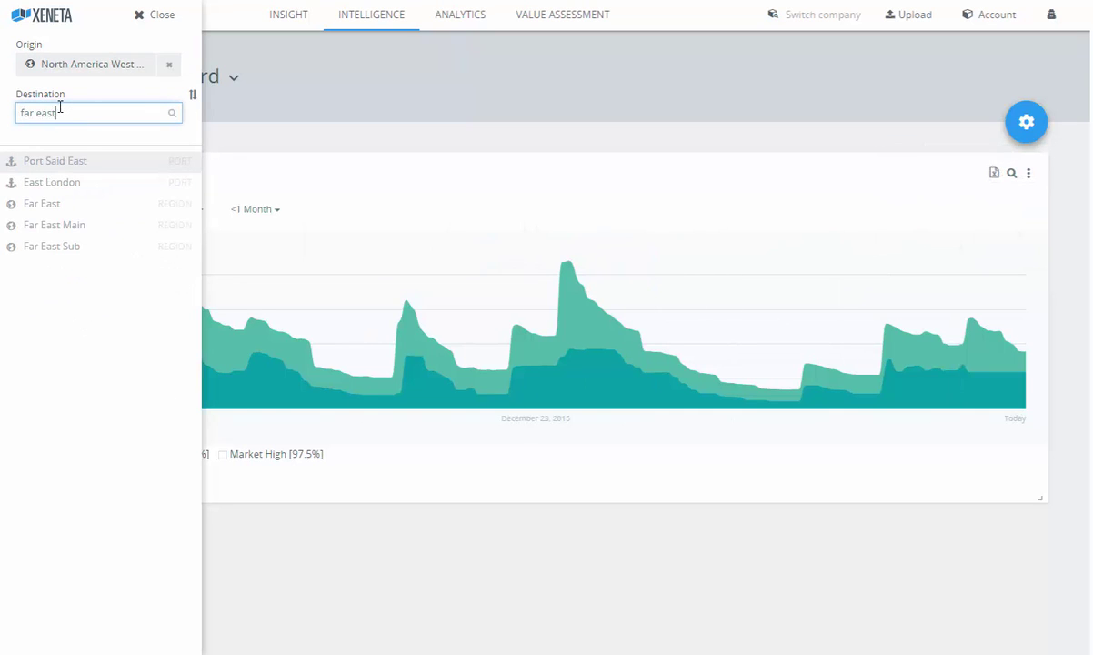
click(83, 227)
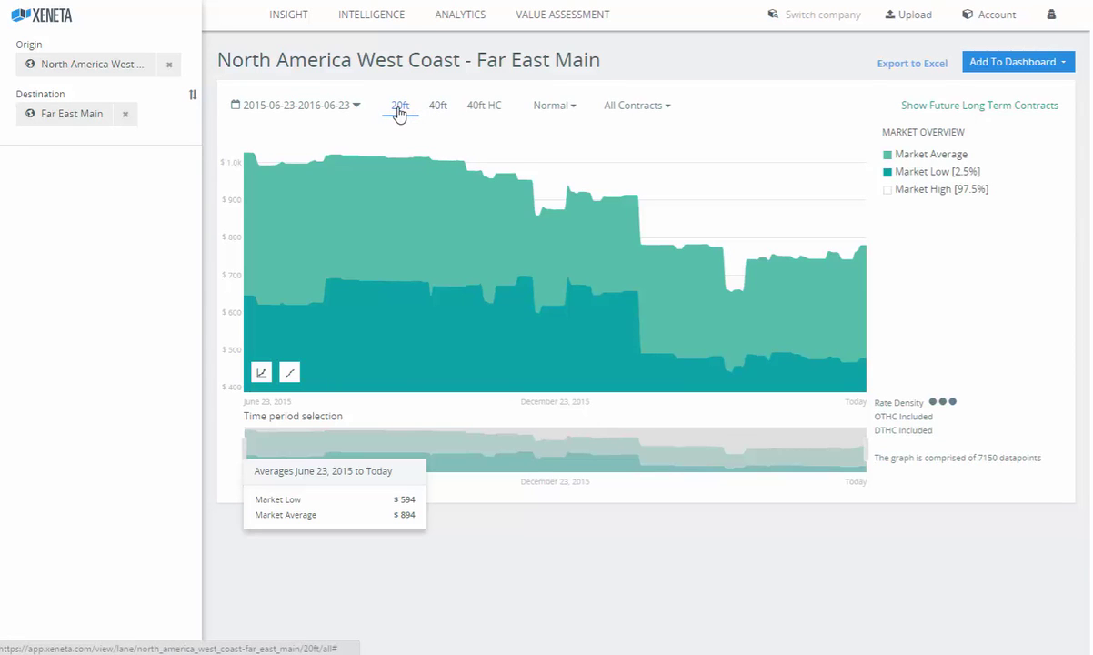
Filter to Quarterly & Long Term Contracts (>3 Months) and add the chart to the private dashboard.
click(574, 110)
click(570, 112)
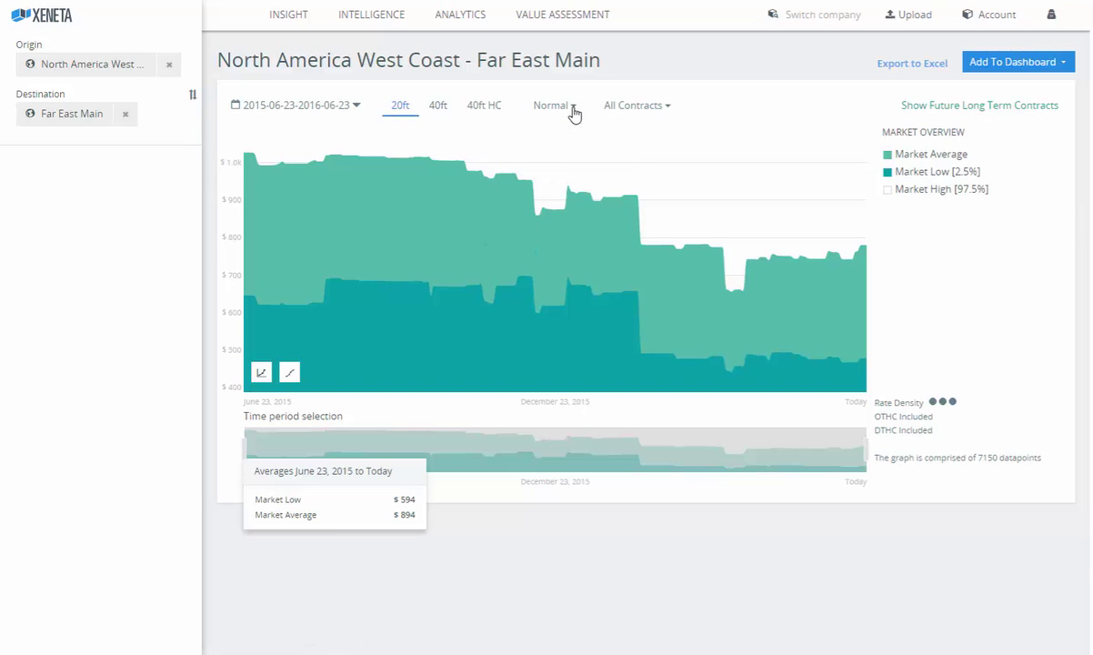
click(668, 115)
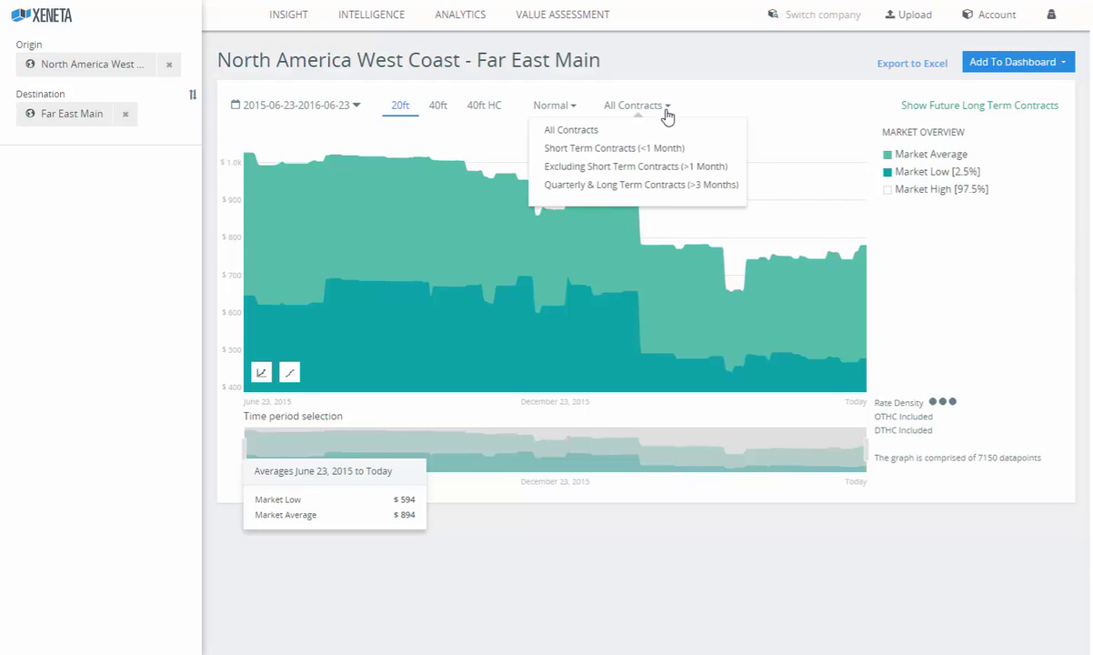
click(608, 191)
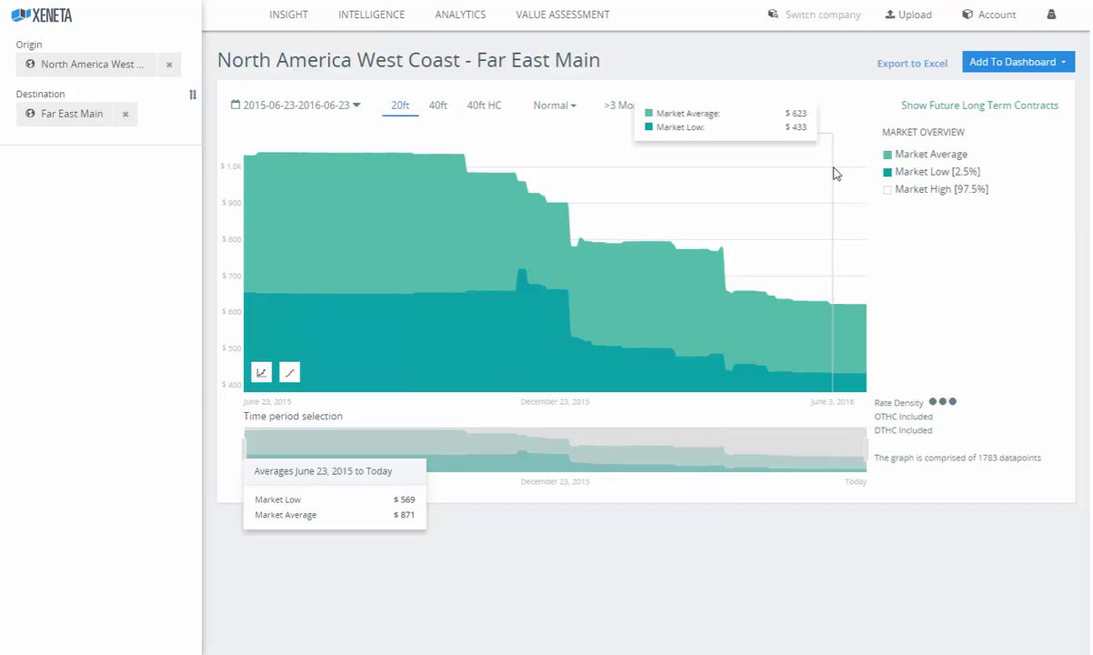
click(1061, 66)
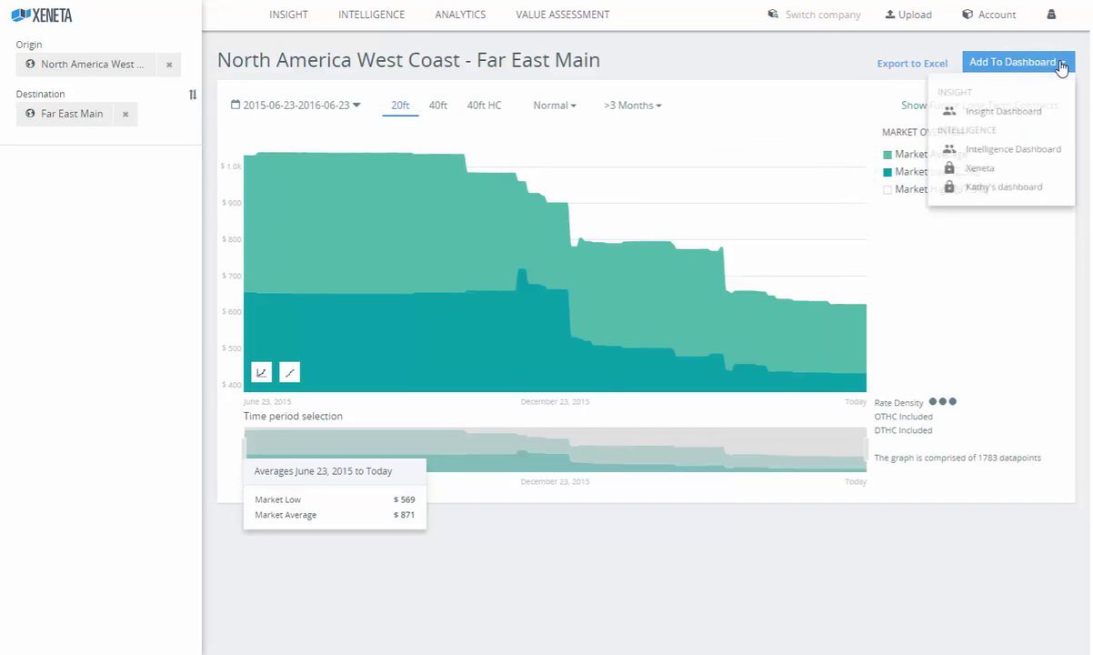
click(952, 228)
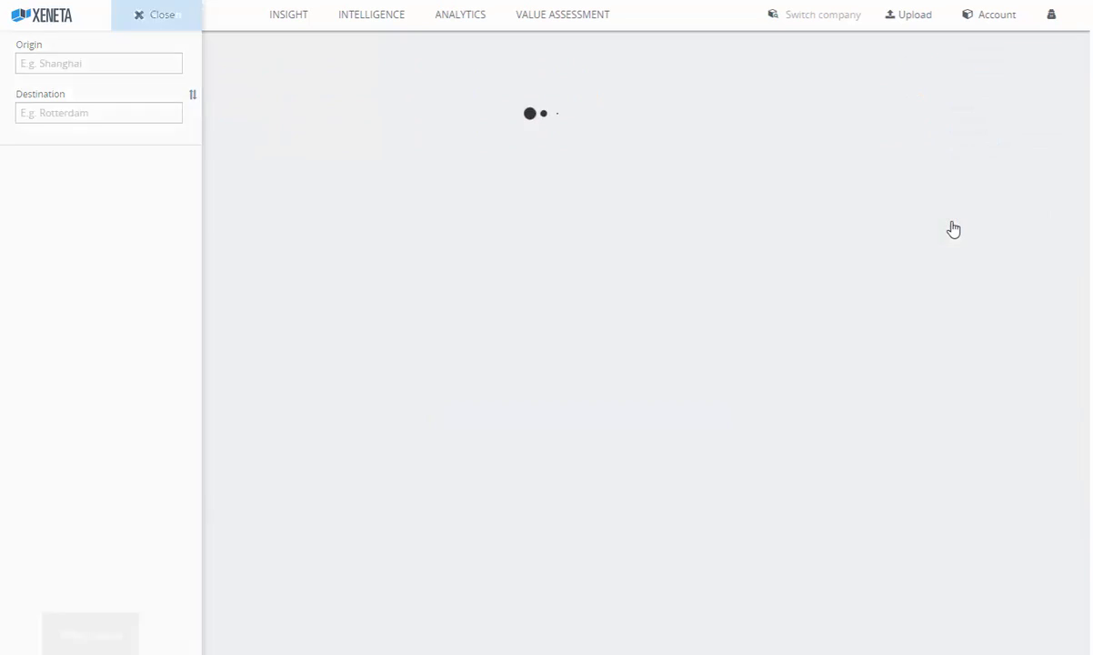
Drag the Shanghai - Rotterdam widget above the North America West Coast – Far East Main widget.
scroll(696, 363, down, 2)
scroll(692, 368, up, 2)
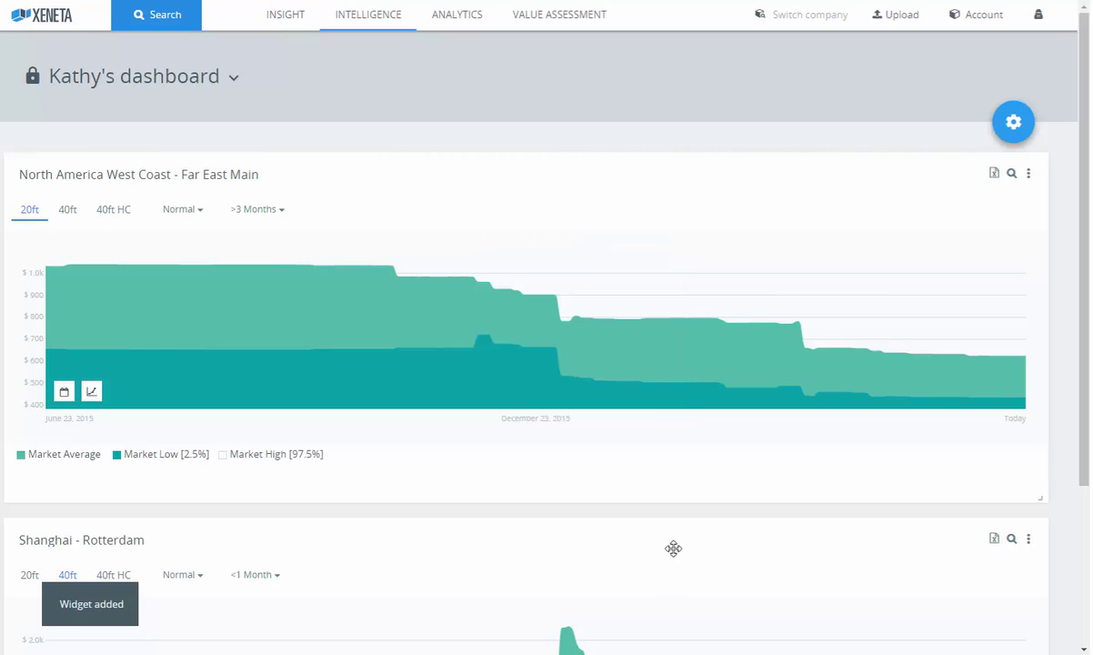
drag(670, 546, 658, 161)
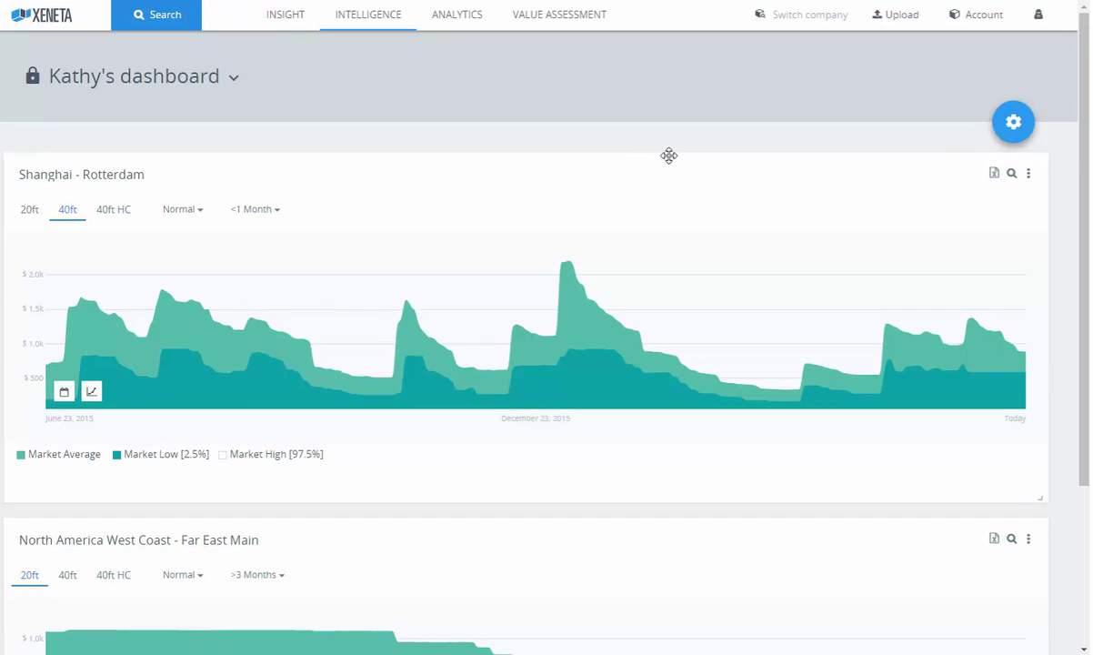
click(1015, 124)
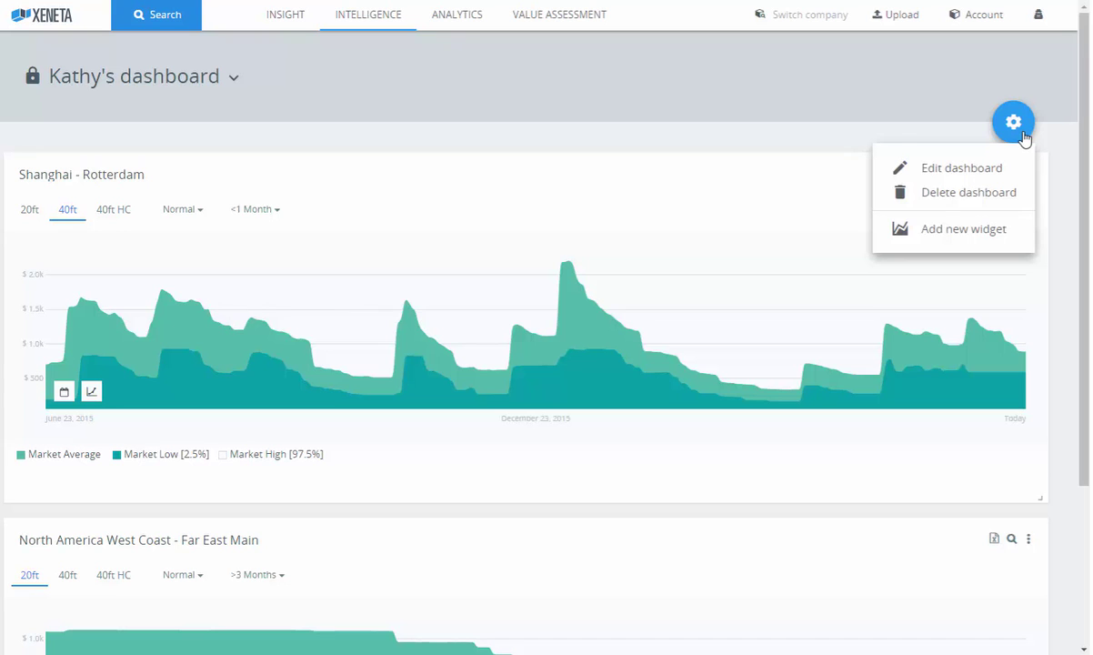
Edit the dashboard: replace the owner's name with 'Team U.S', tick Company dashboard, and update.
click(938, 169)
drag(499, 194, 414, 197)
text(Team U)
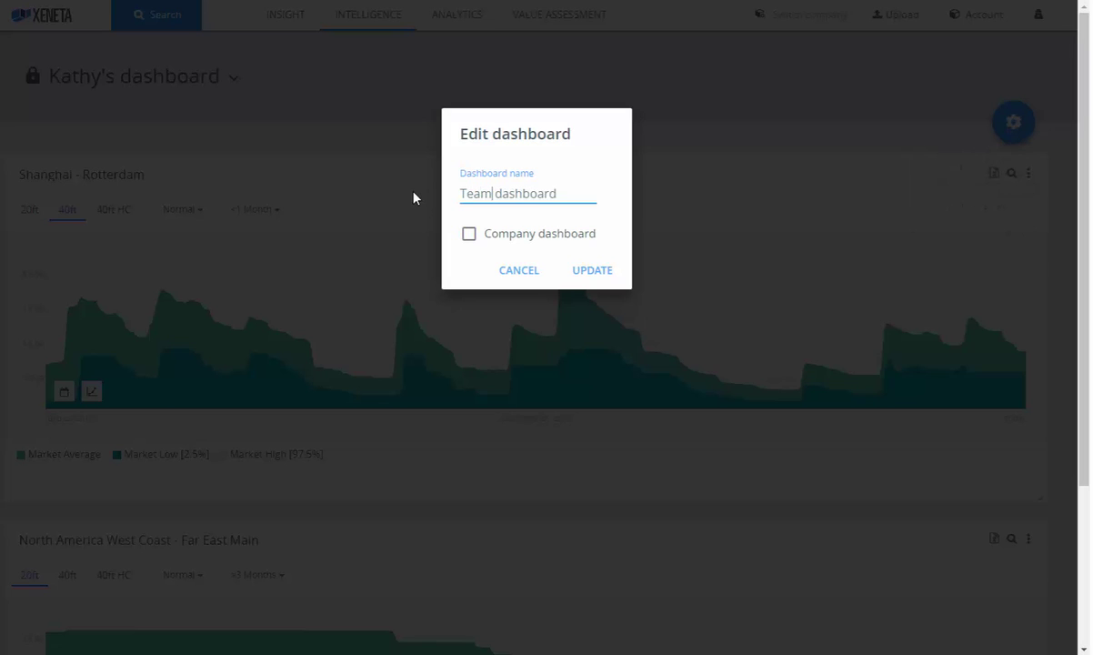
text(.S.)
key(BackSpace)
click(468, 235)
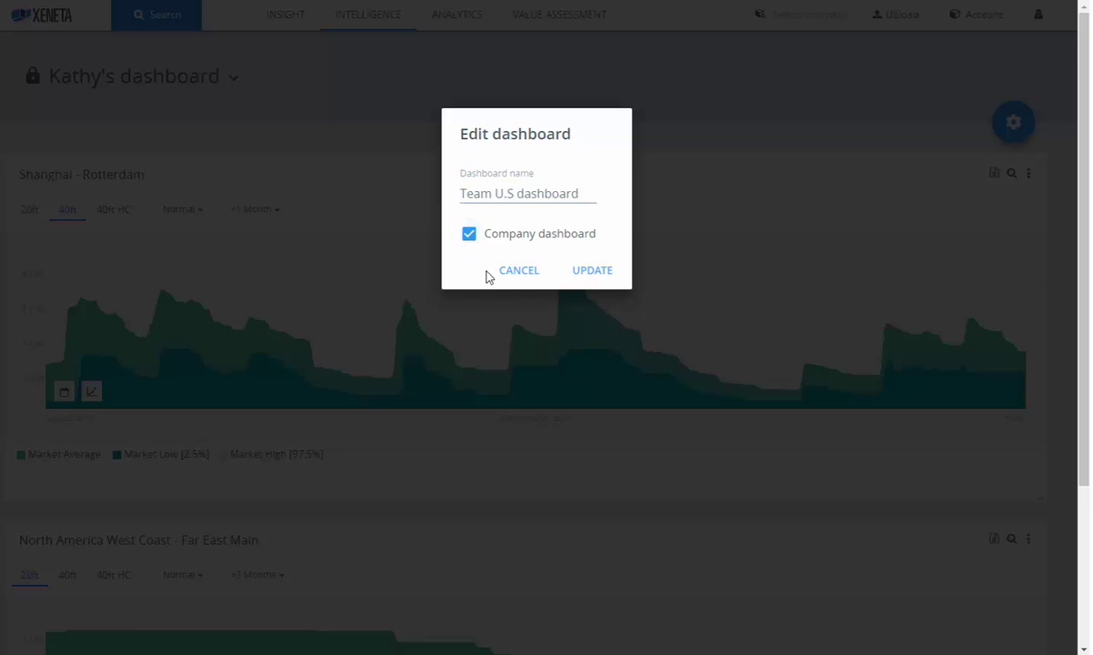
click(589, 273)
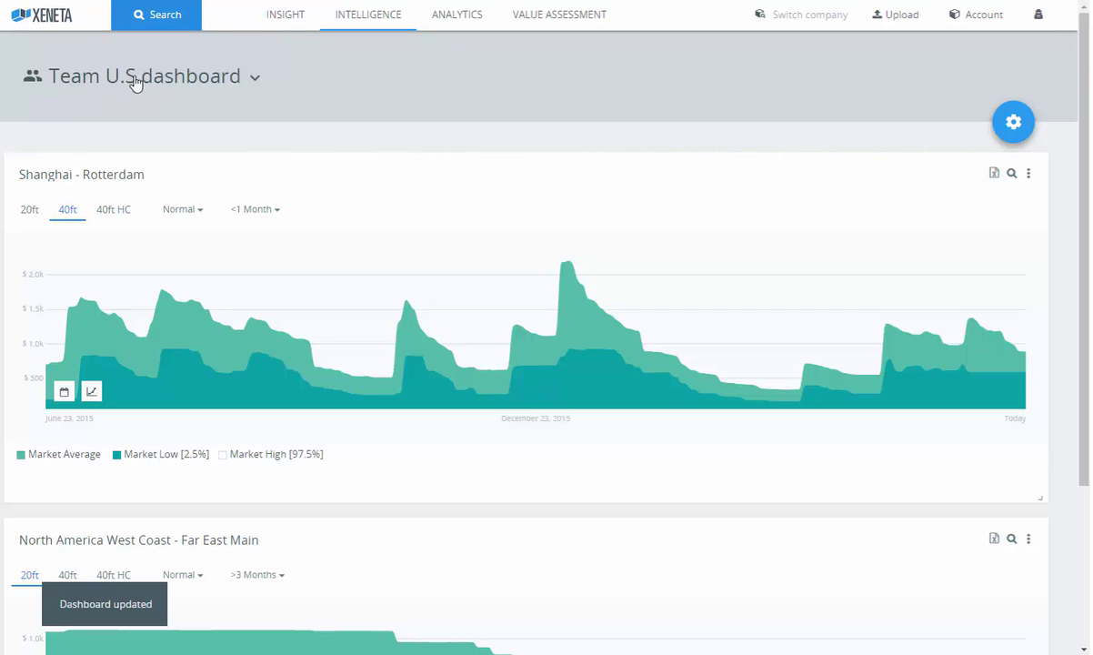
click(256, 81)
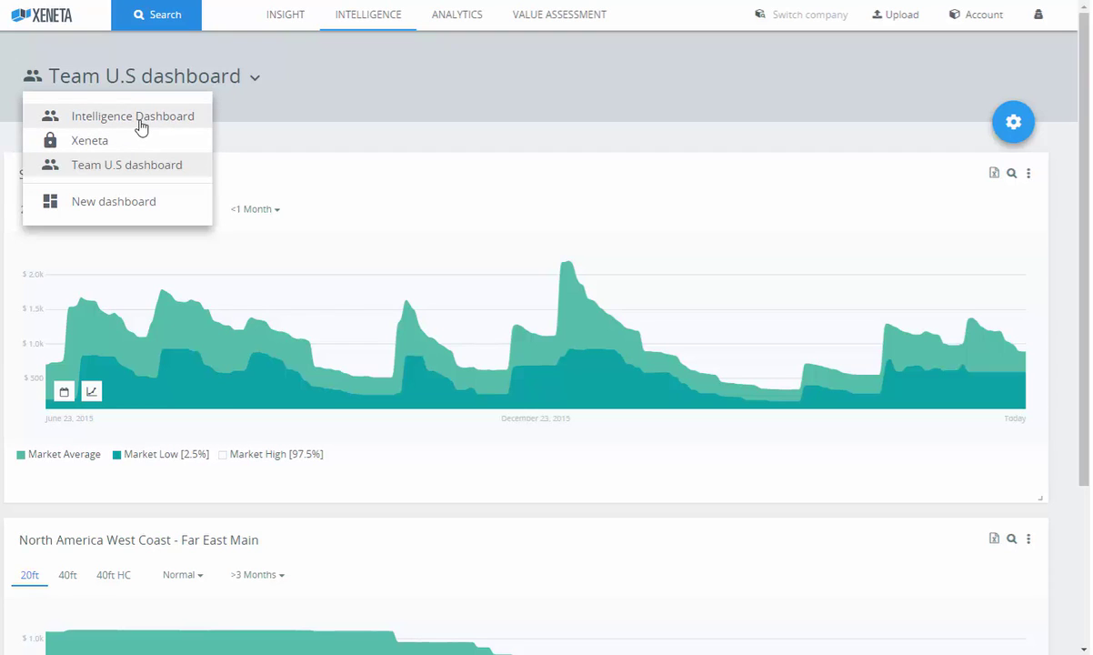
click(291, 91)
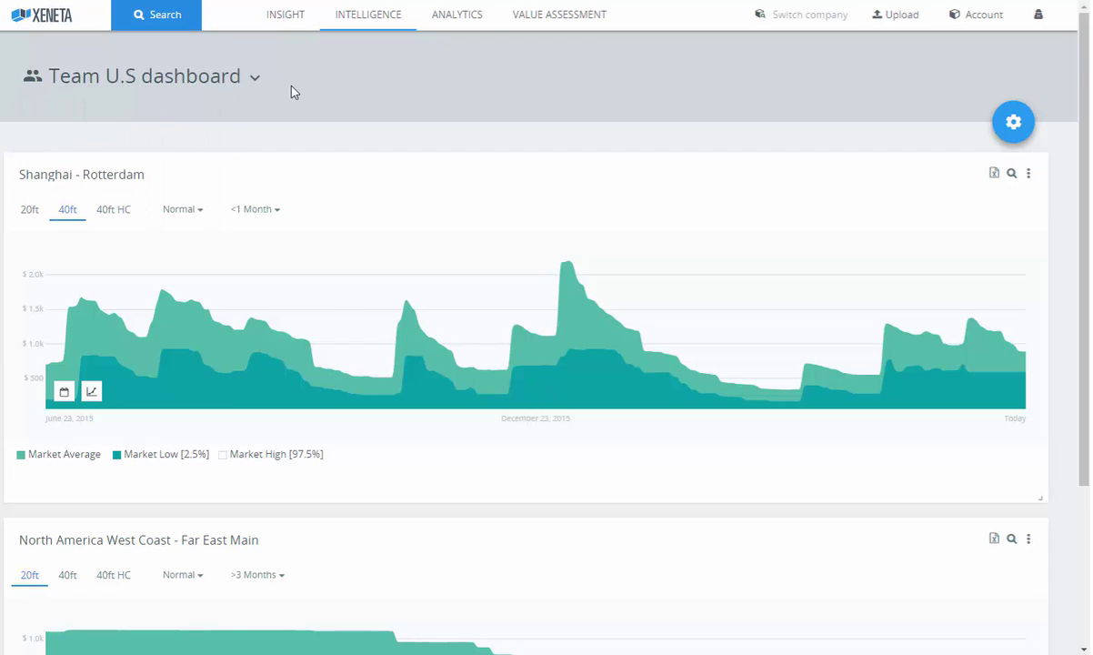